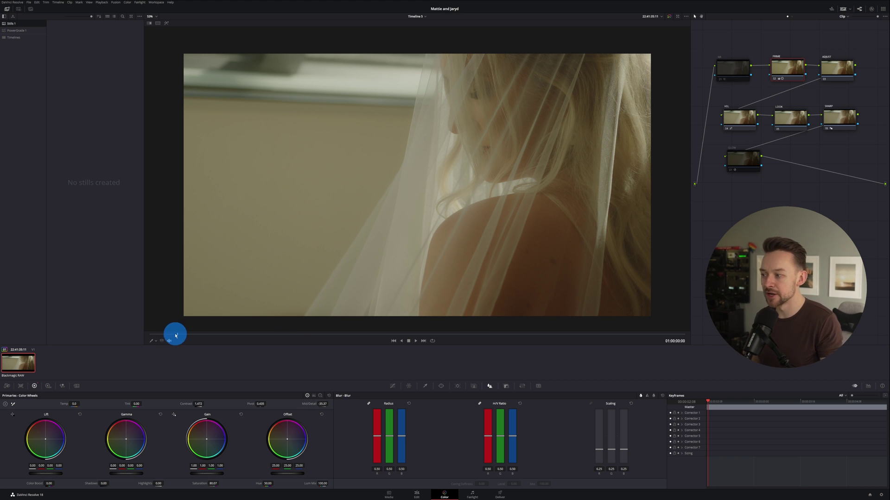
- After previewing the clip, set timeline colour space to DaVinci WG/Intermediate and output to Rec.709 Gamma 2.4, then save
drag(175, 334, 284, 339)
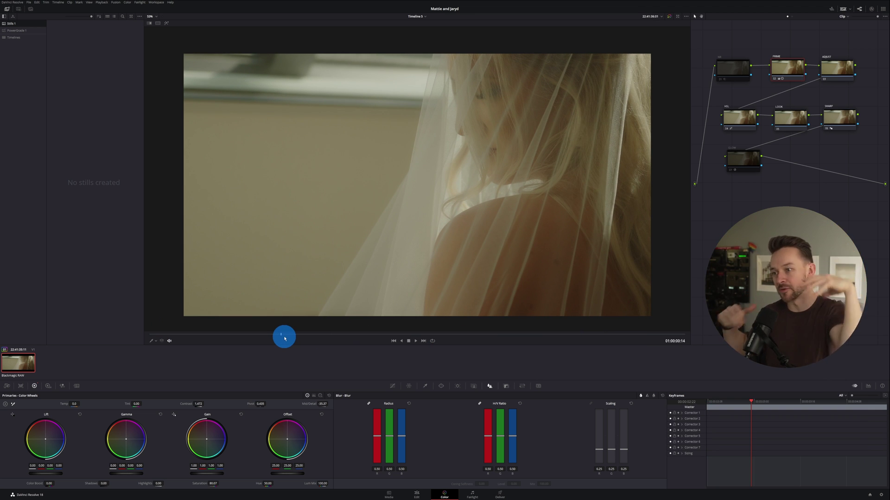
drag(284, 338, 177, 332)
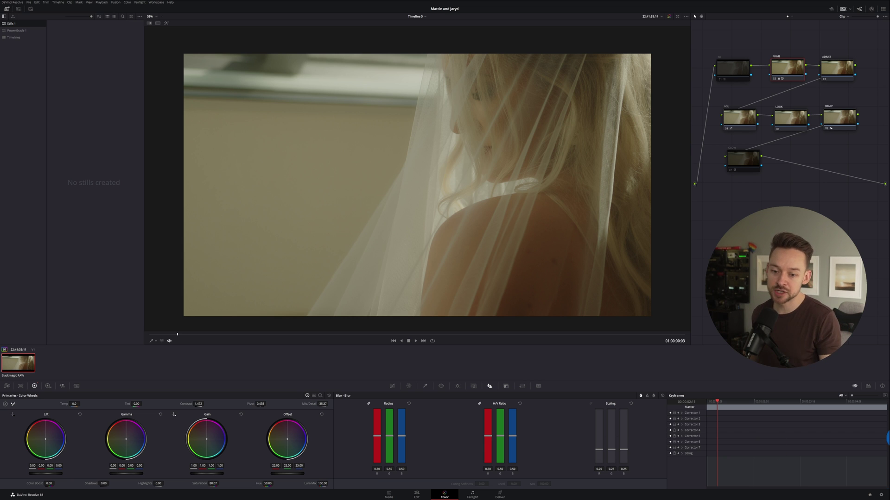
click(881, 494)
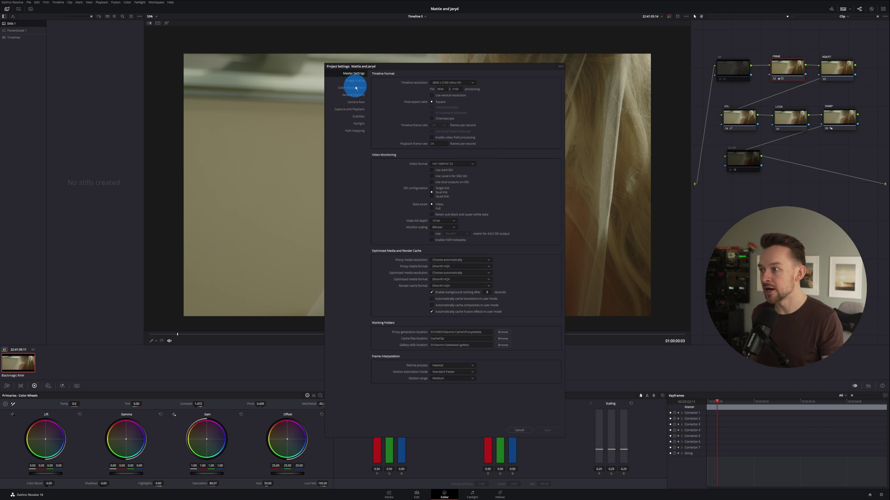
click(352, 87)
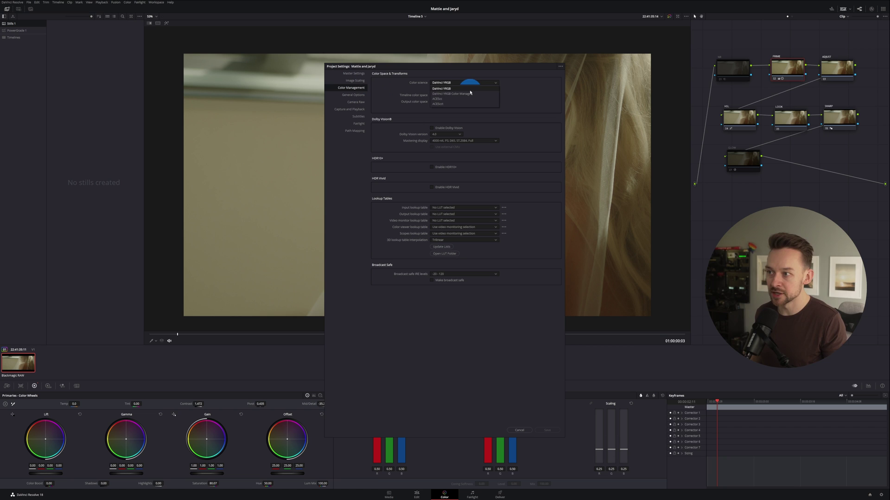
click(460, 94)
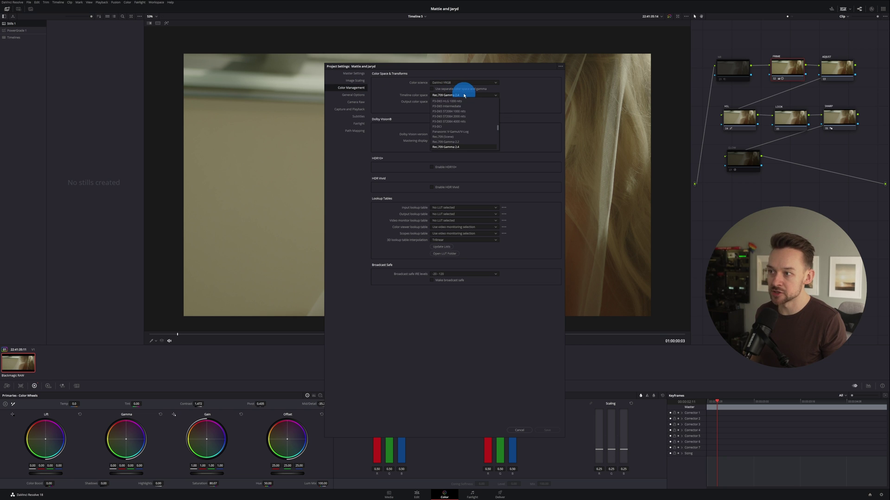
scroll(469, 117, up, 3)
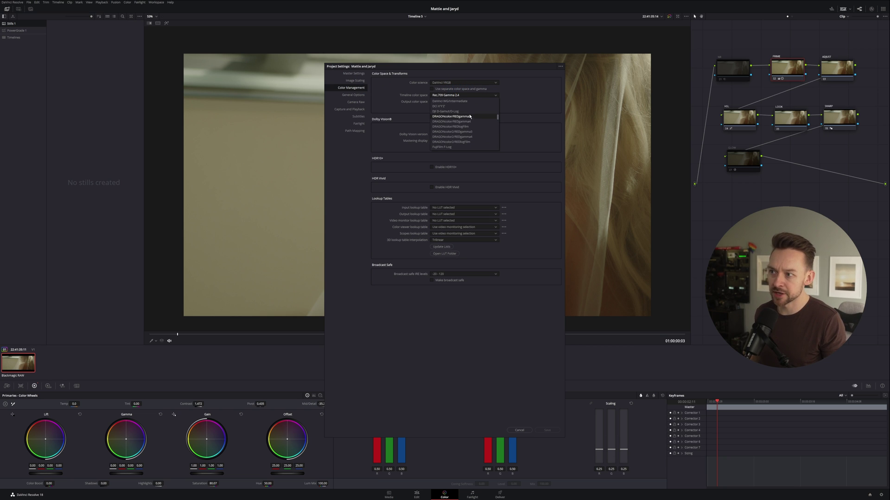
click(452, 101)
click(458, 102)
scroll(464, 129, down, 12)
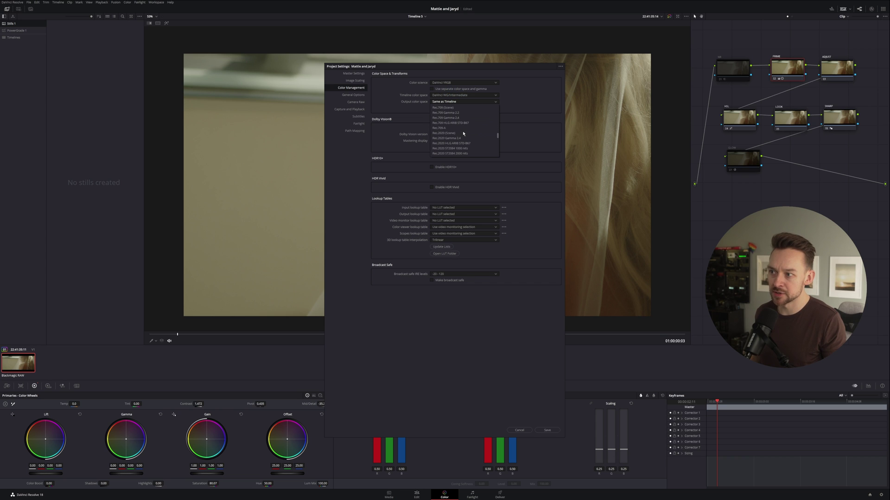
scroll(461, 135, down, 2)
click(456, 119)
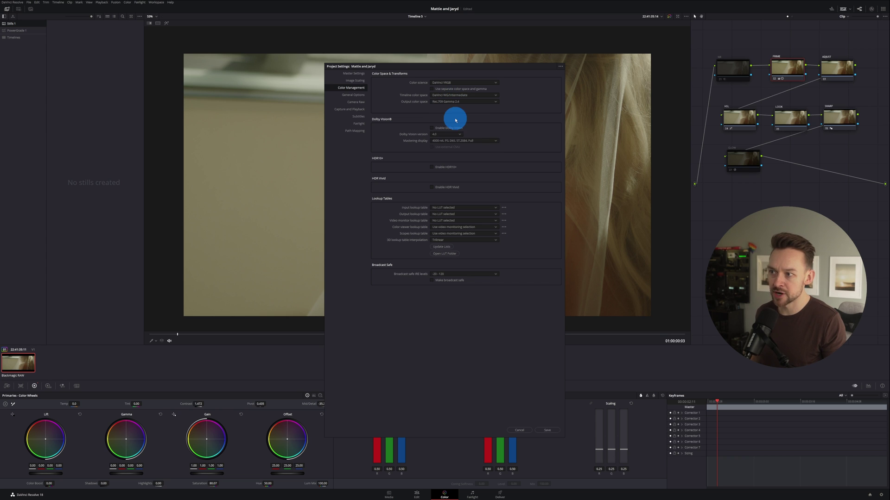
click(553, 433)
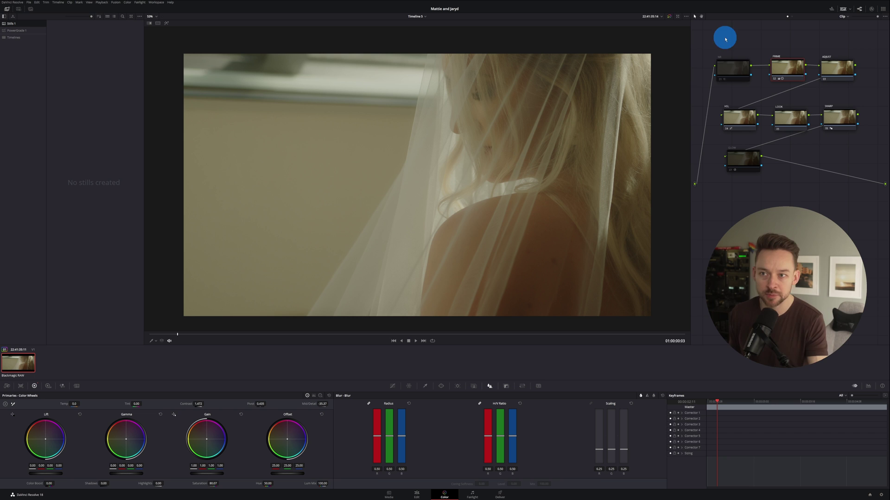
click(732, 67)
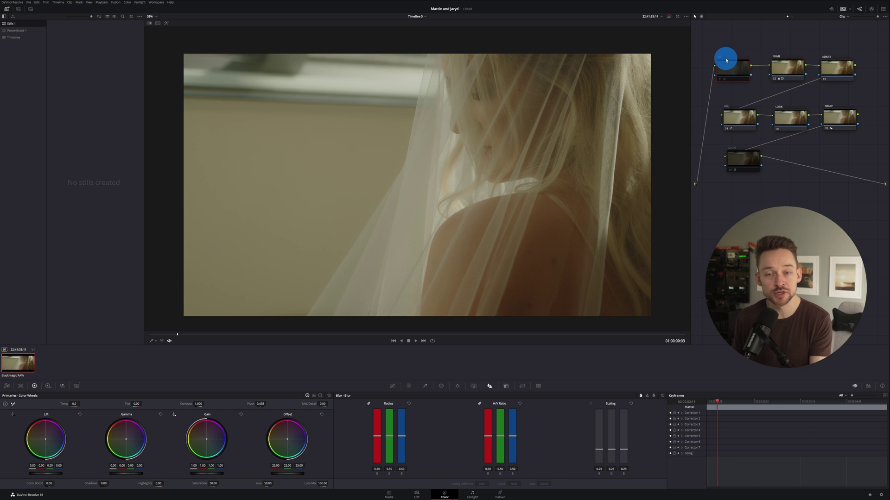
click(794, 73)
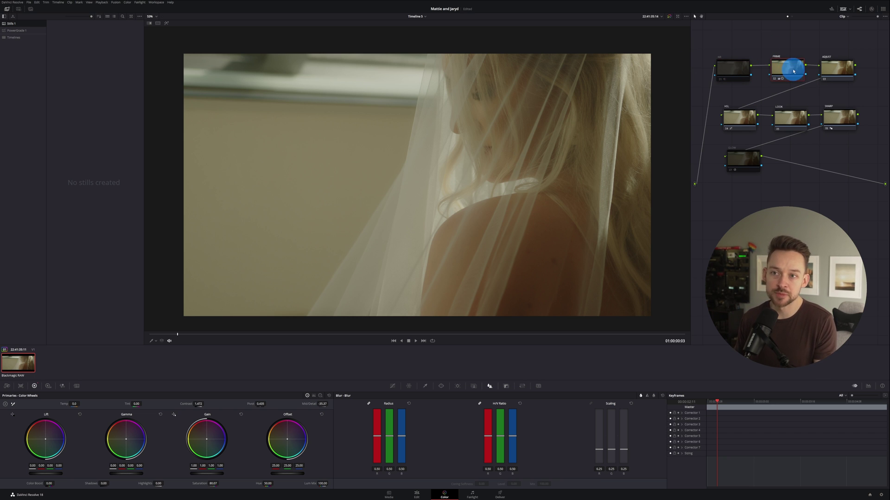
click(821, 82)
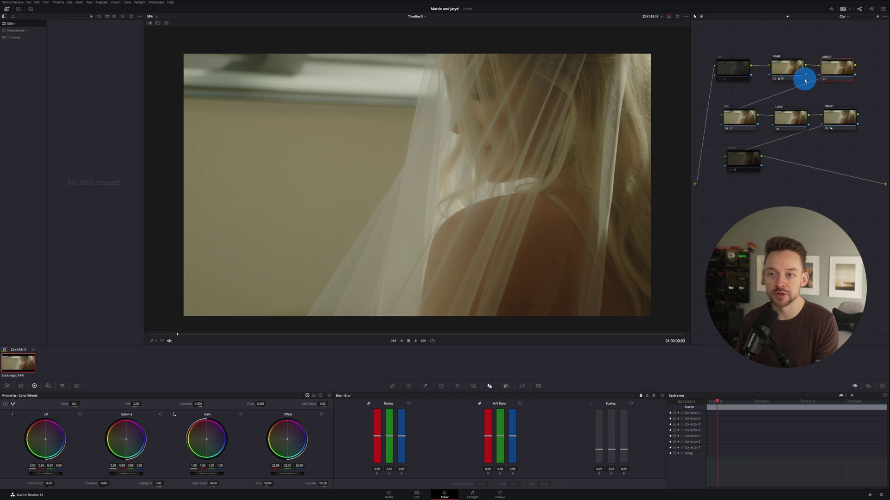
click(743, 121)
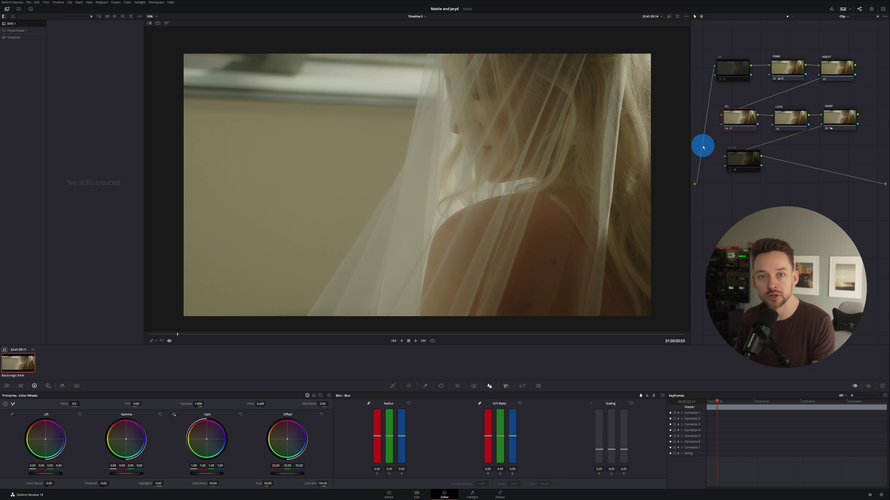
click(788, 124)
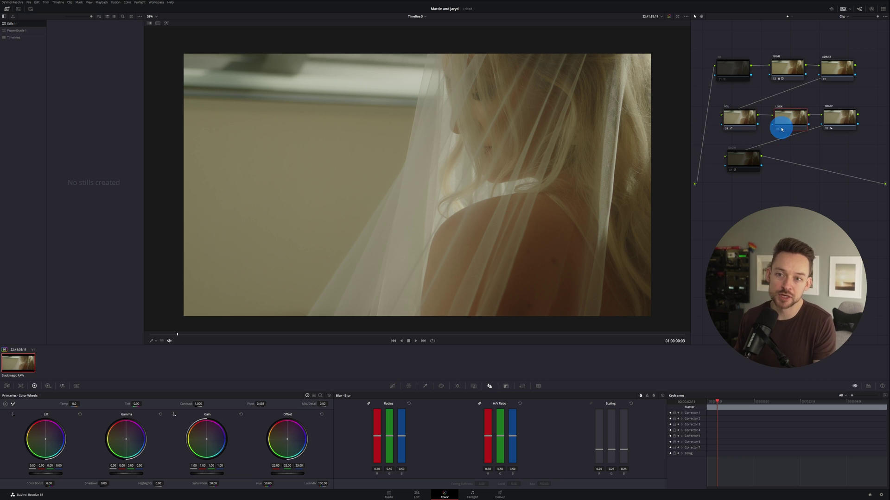
click(837, 121)
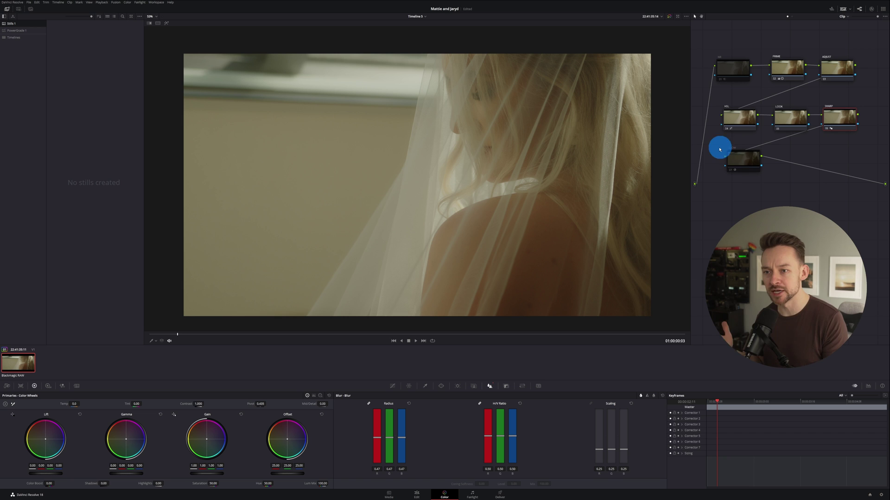
- On the PRIME node, tweak contrast, drop Mid/Detail to about -28.87, and adjust the pivot
click(781, 61)
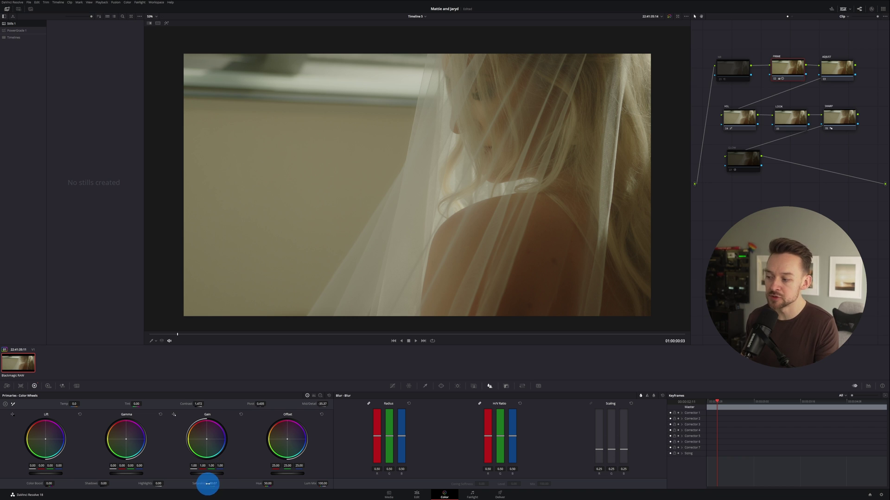
drag(200, 404, 196, 404)
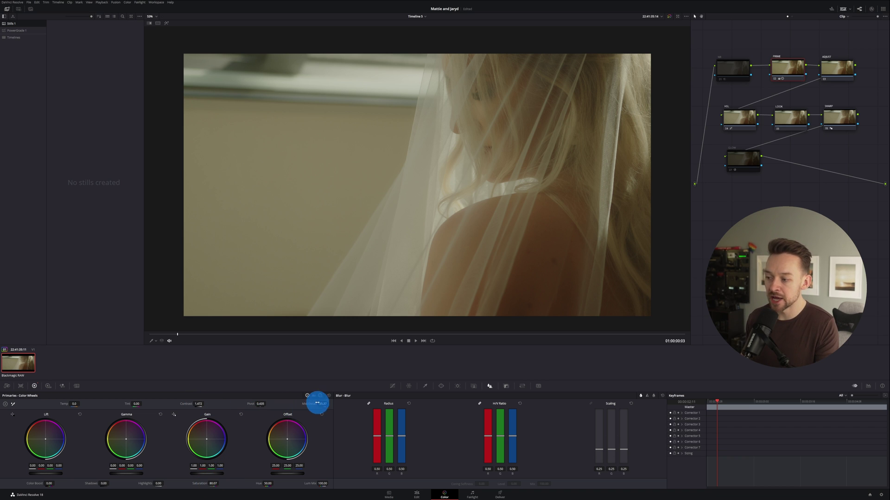
mouse_move(317, 403)
mouse_down()
mouse_move(325, 405)
mouse_move(291, 364)
mouse_up()
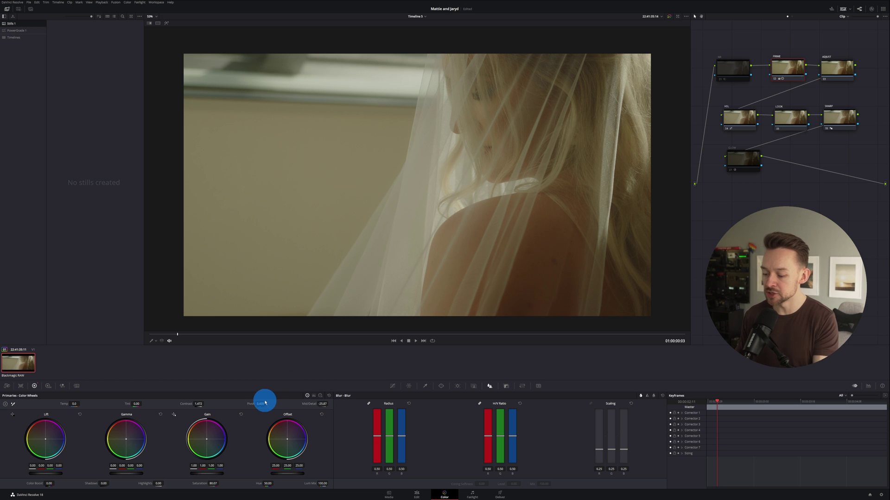
scroll(265, 403, down, 2)
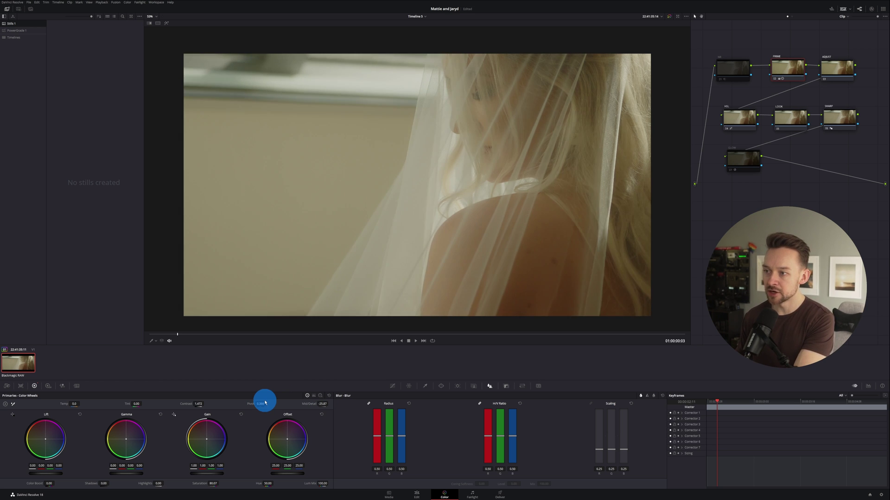
scroll(265, 403, down, 1)
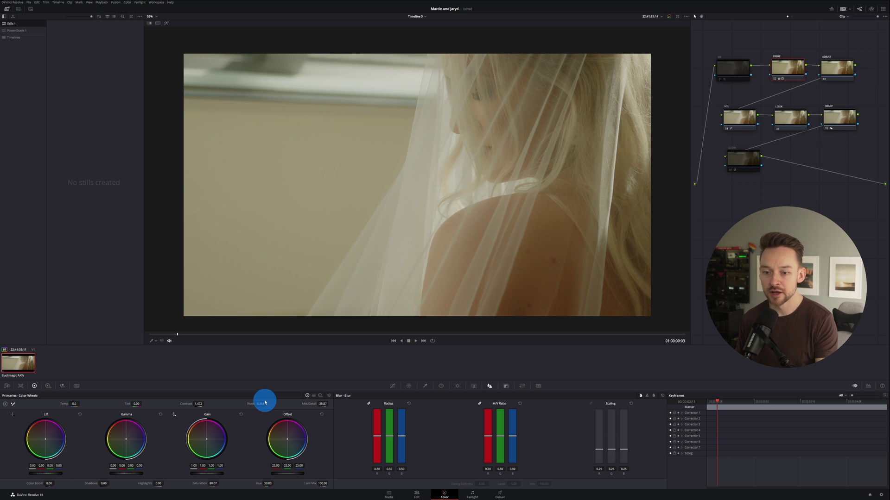
- Show the RGB Parade, raise gamma to about 0.06, and bypass the grade to compare
click(868, 386)
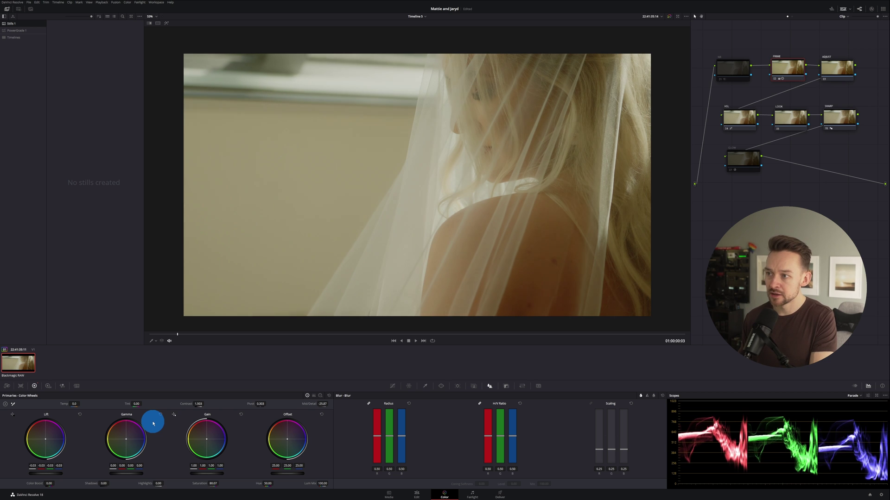
scroll(153, 423, up, 1)
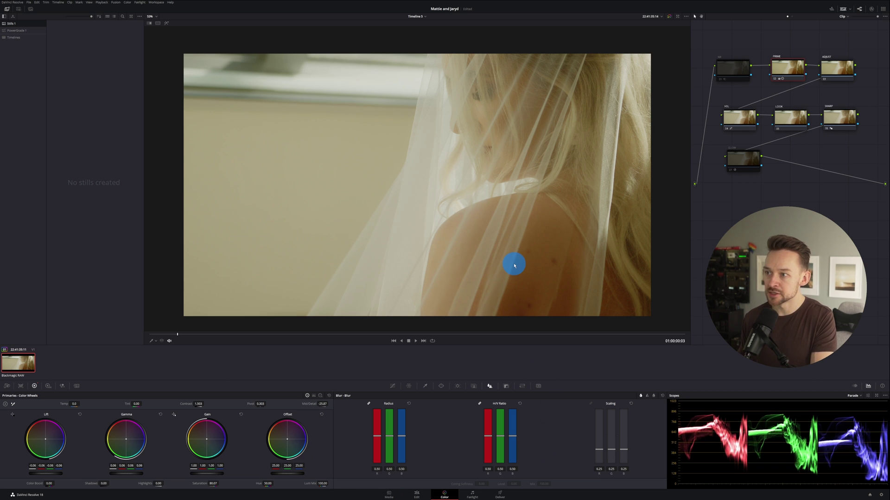
key(shift+d)
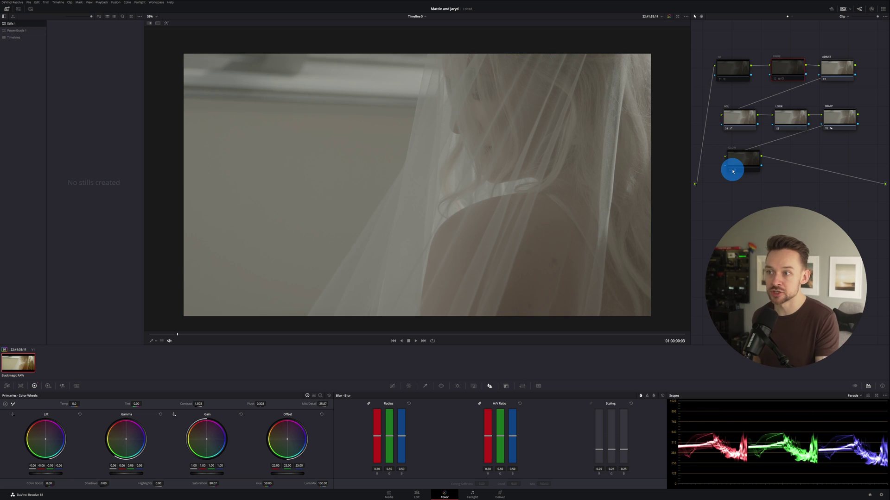
key(shift+d)
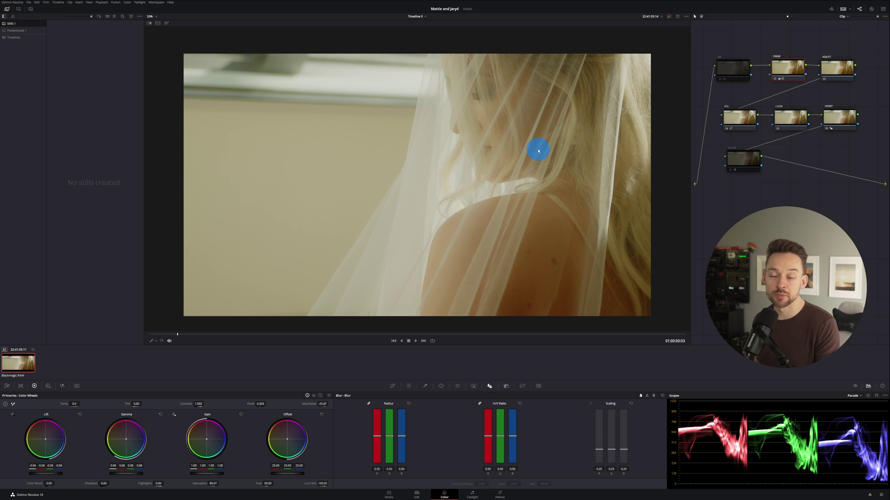
key(shift+d)
key(shift+d)
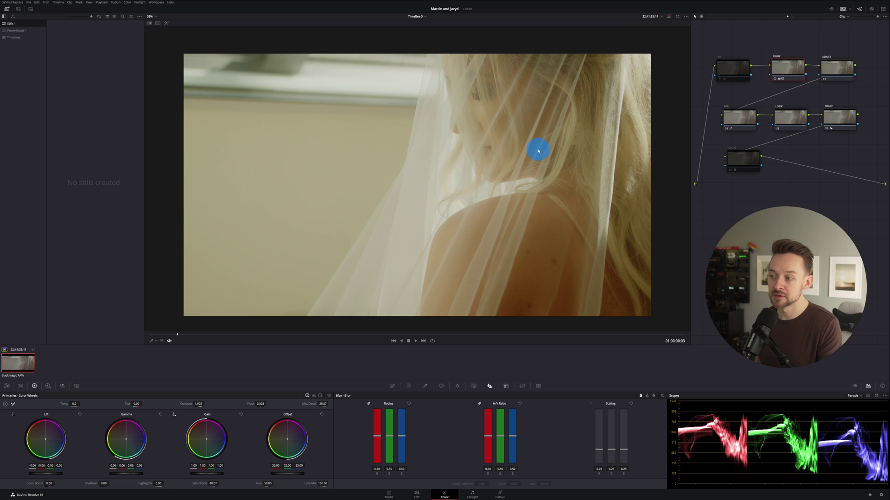
- On the ADJUST node, decode raw with Clip settings, set colour temperature to about 7111, and raise tint
click(830, 67)
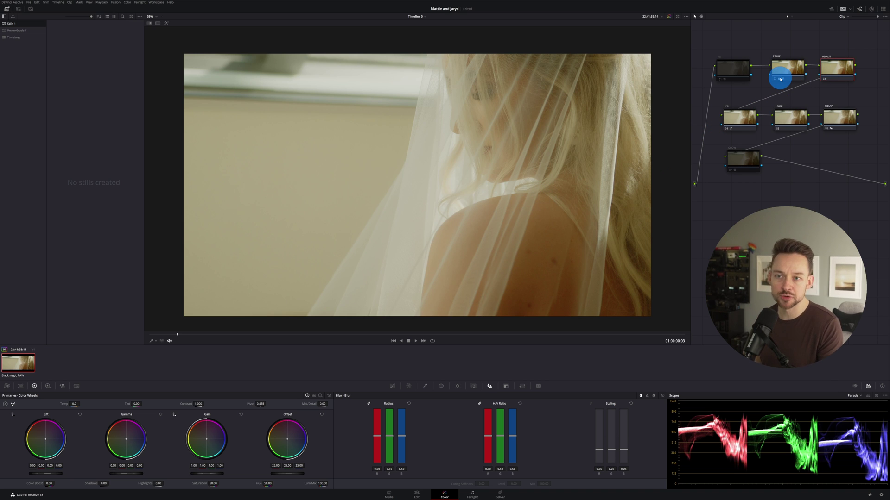
click(7, 388)
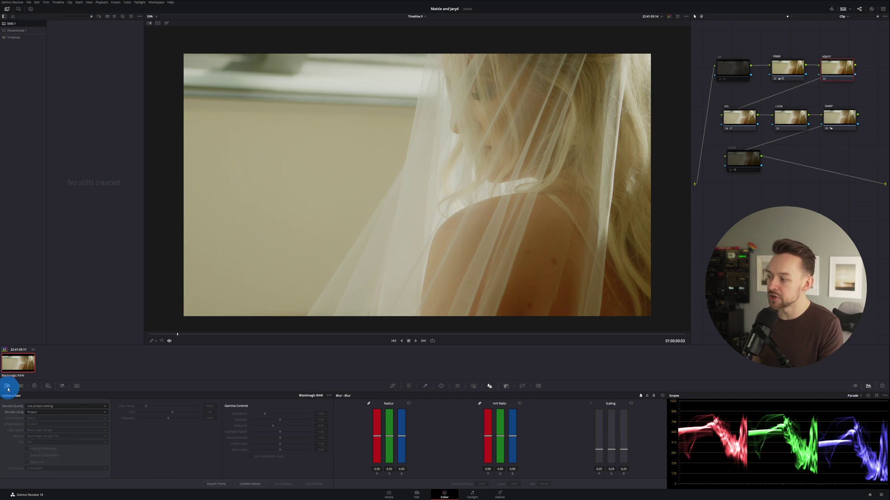
click(79, 411)
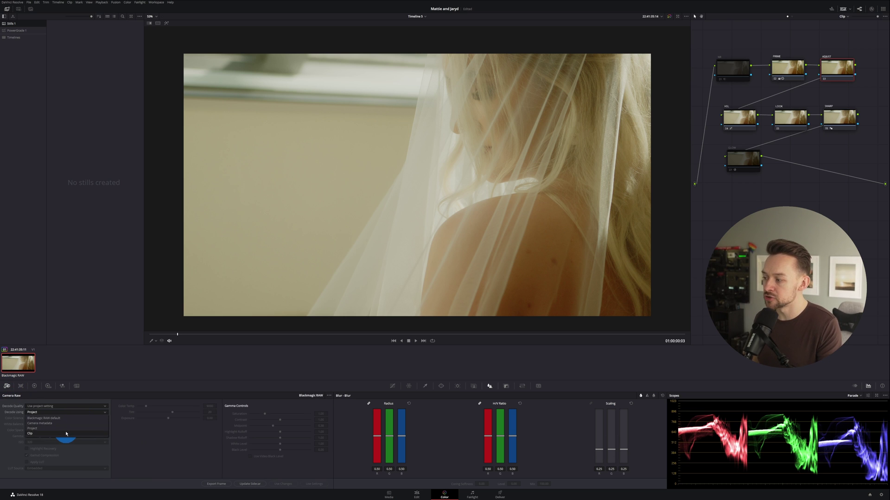
click(15, 394)
click(53, 434)
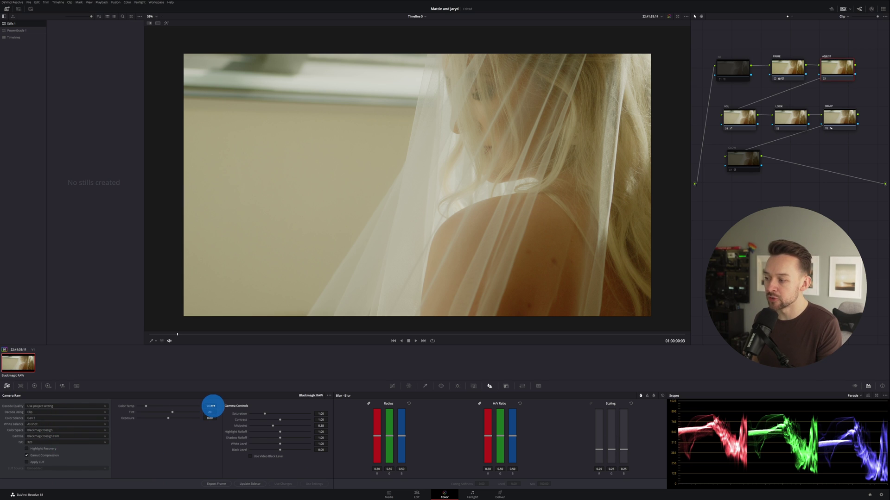
mouse_move(213, 405)
mouse_down()
mouse_move(8, 410)
mouse_move(291, 405)
mouse_move(102, 411)
mouse_move(211, 411)
mouse_up()
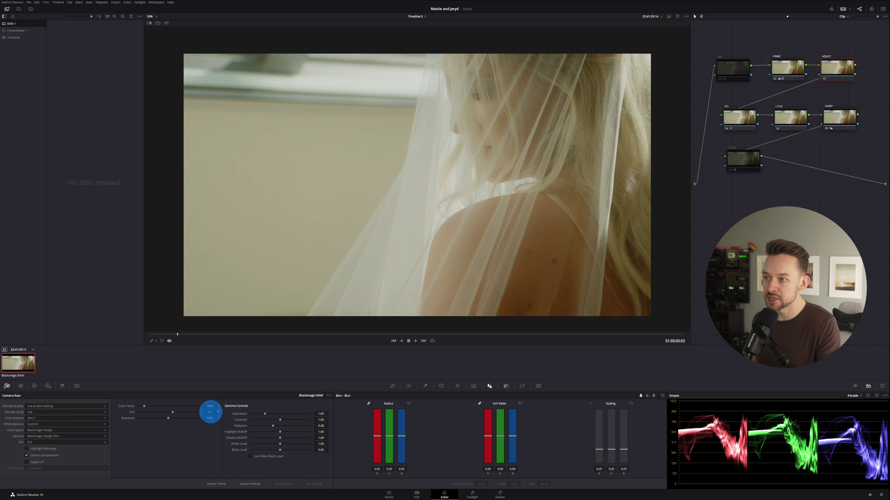
drag(211, 412, 216, 412)
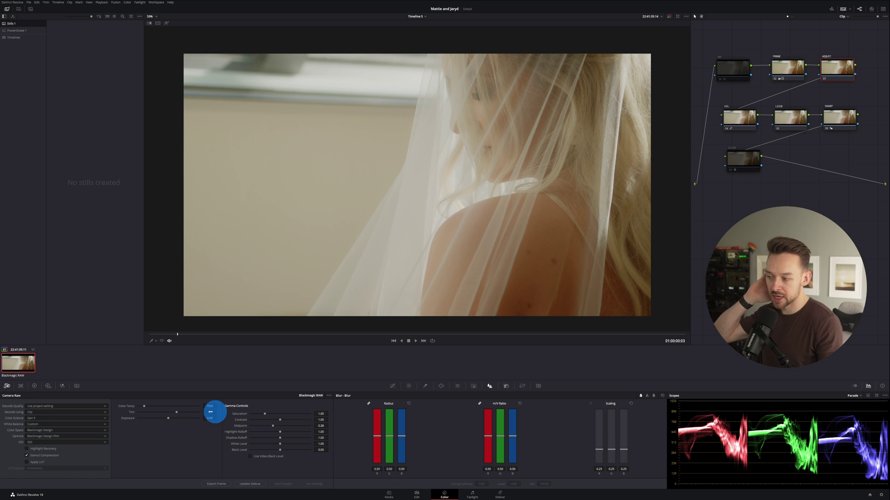
drag(215, 412, 51, 401)
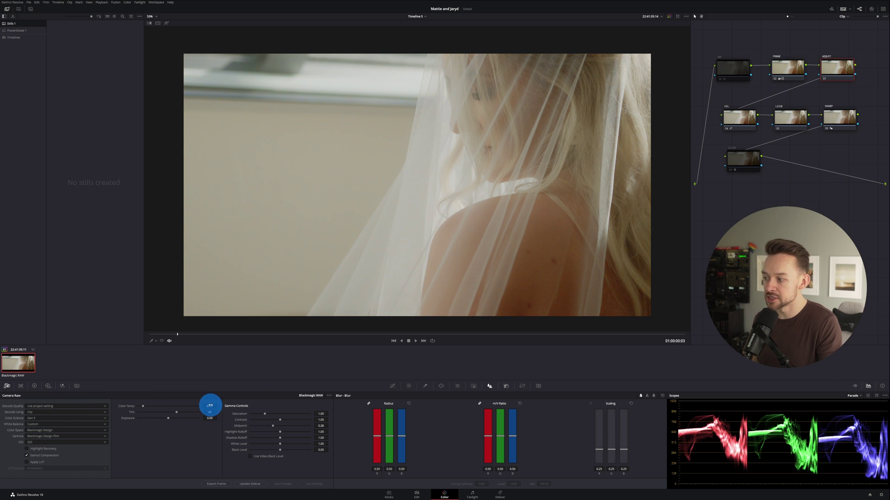
drag(204, 406, 305, 404)
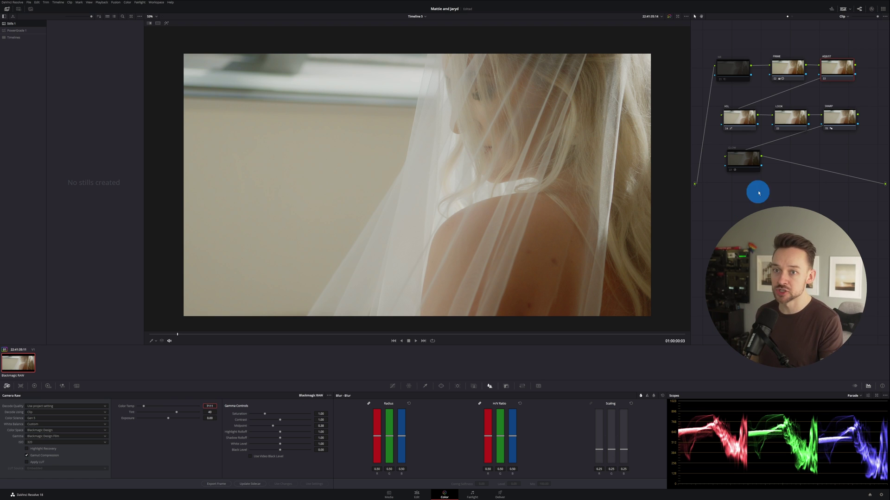
click(34, 386)
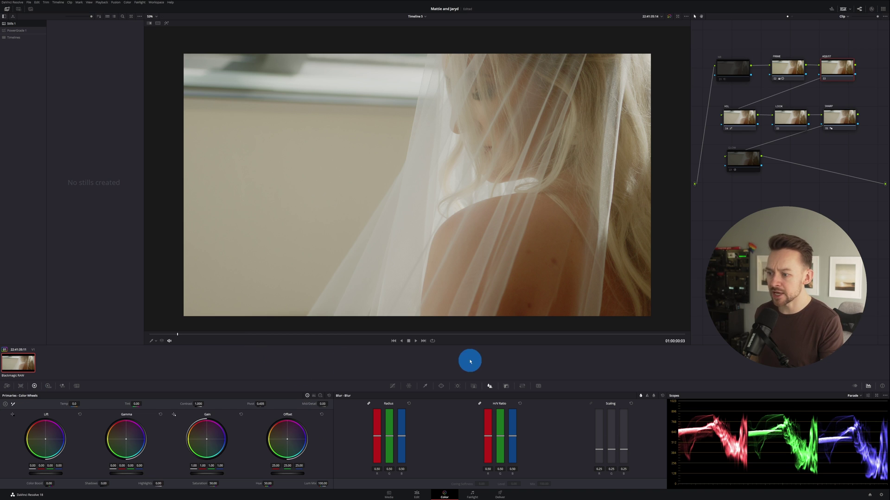
- Show the Custom Curves and enable Editable Splines from the curve options menu
click(393, 386)
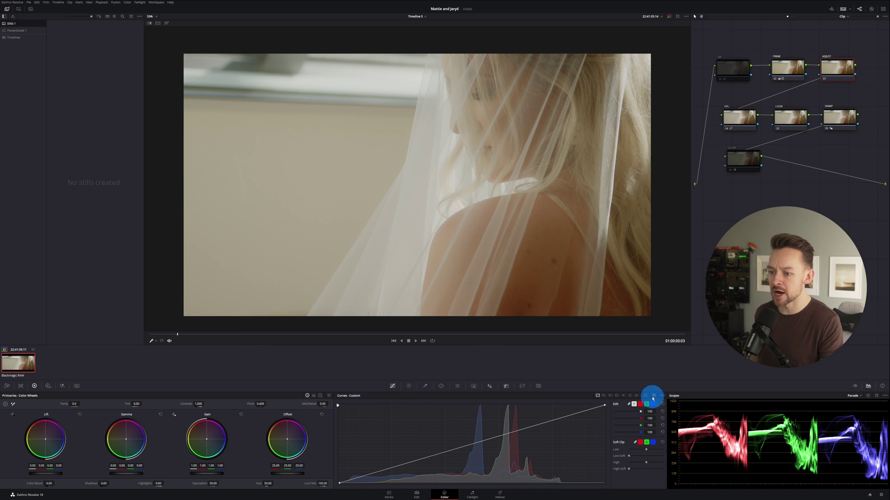
click(663, 396)
click(685, 427)
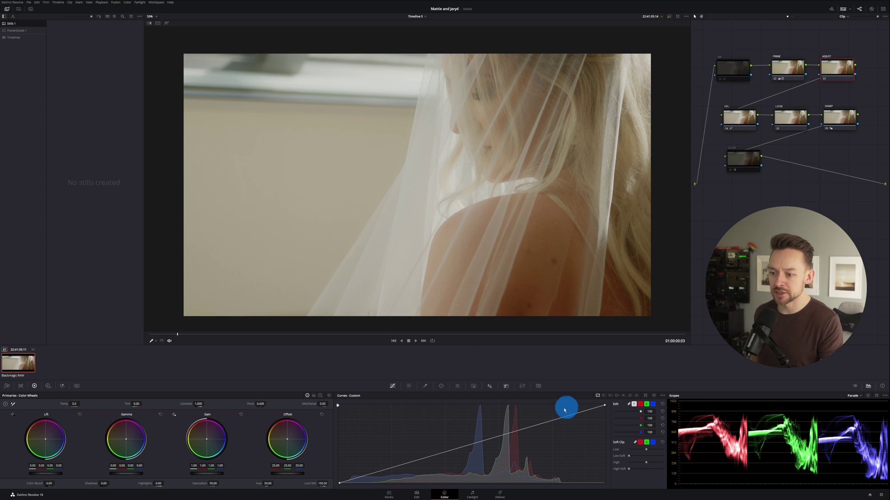
click(663, 396)
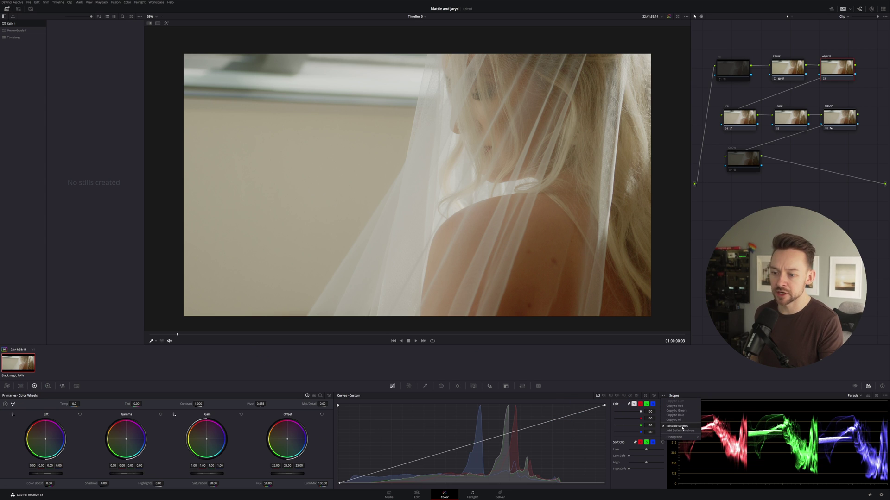
click(595, 413)
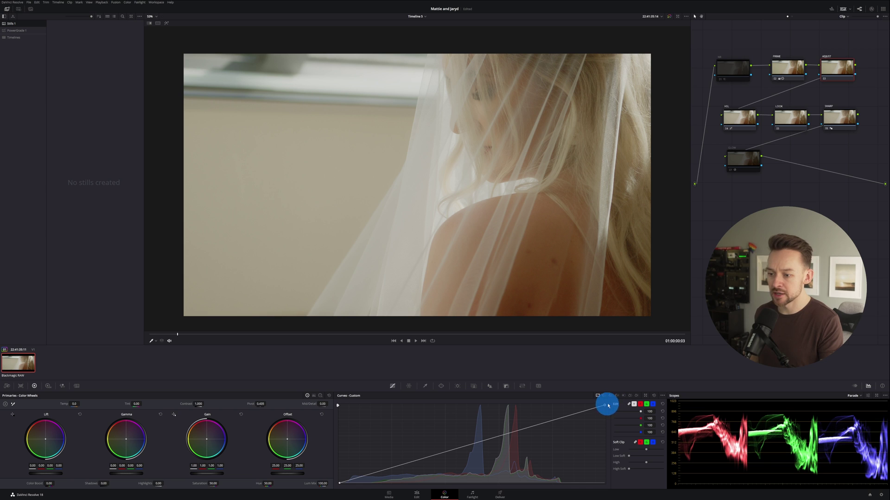
click(662, 396)
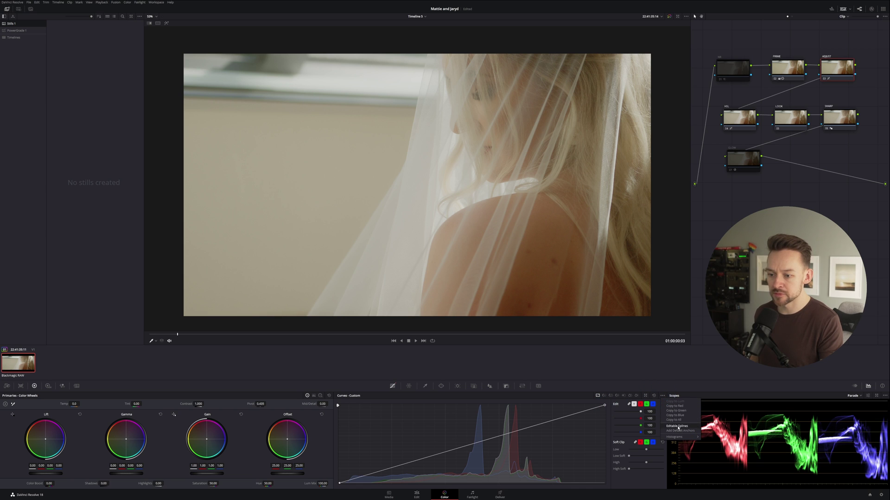
click(677, 426)
click(516, 430)
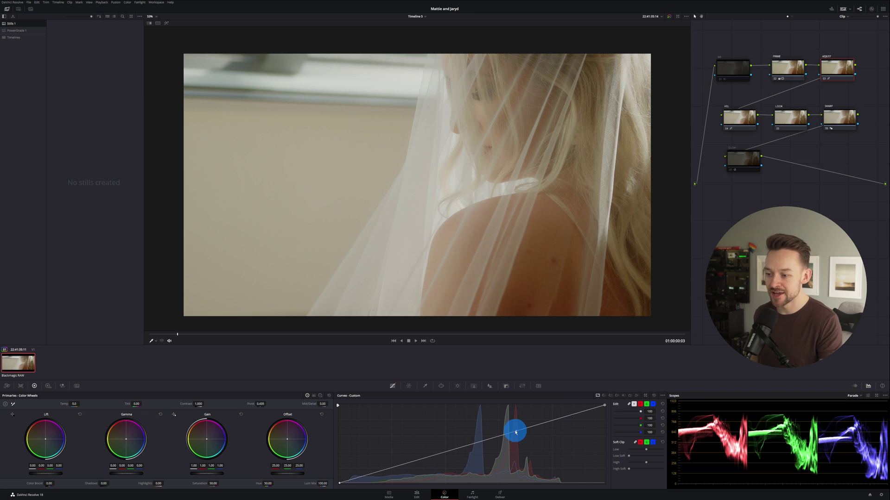
- Add a shadow point on the curve, pull it down, and bypass the node to compare
drag(516, 431, 474, 437)
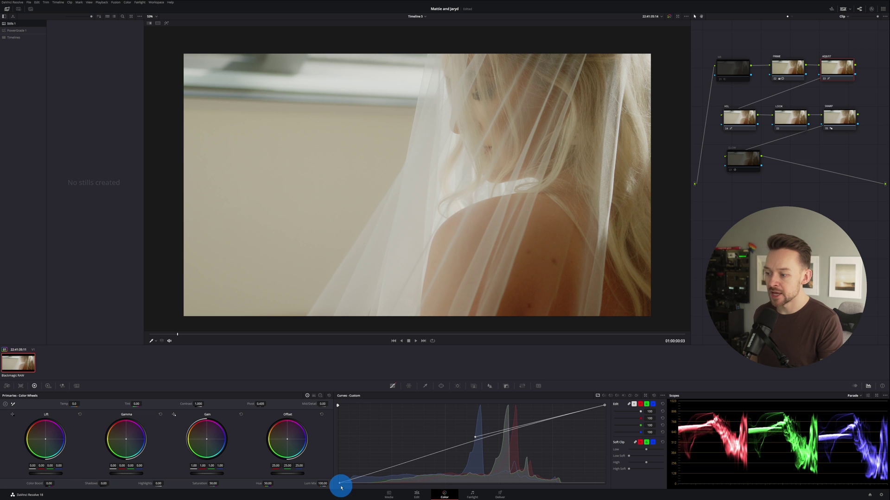
key(ctrl+z)
click(426, 459)
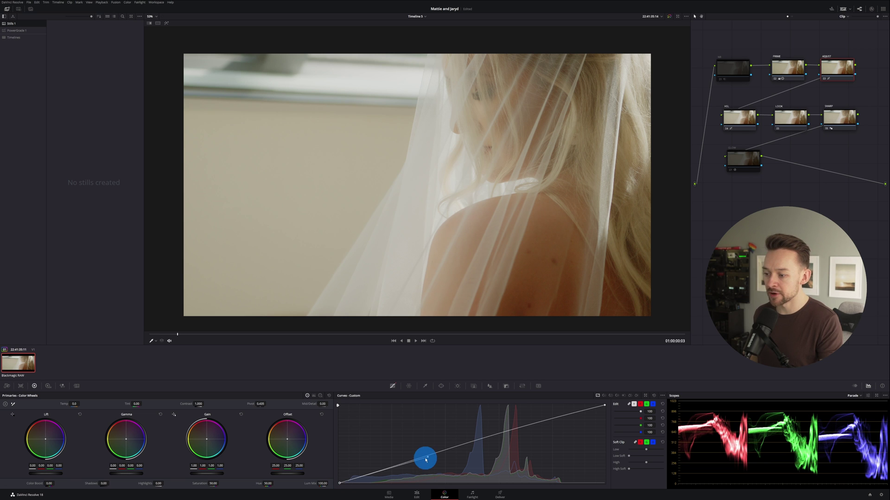
drag(431, 458, 436, 468)
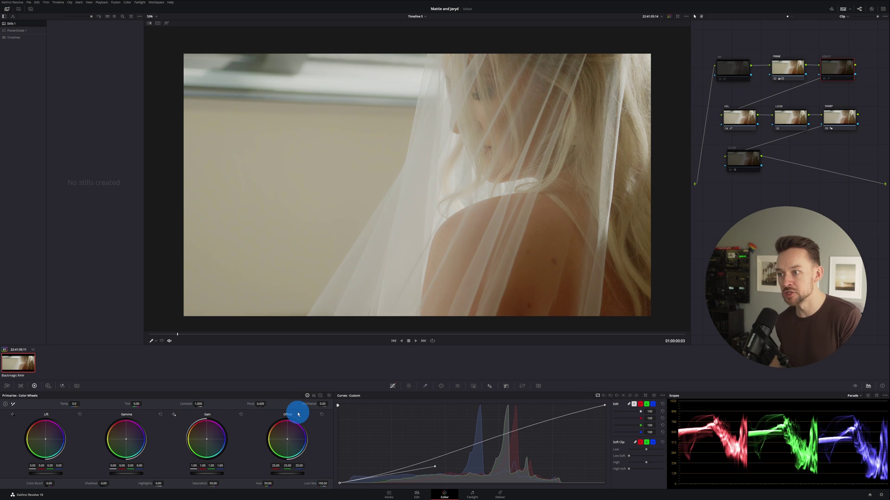
key(ctrl+d)
key(ctrl+d)
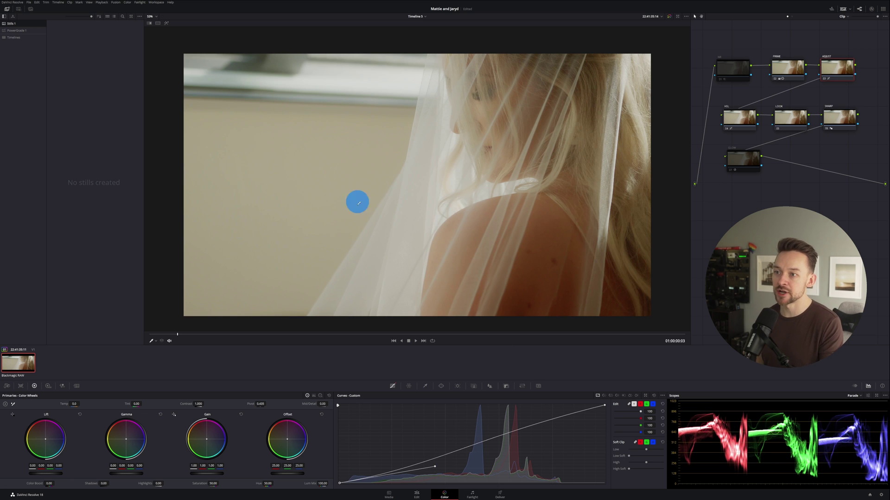
key(ctrl+d)
key(ctrl+d)
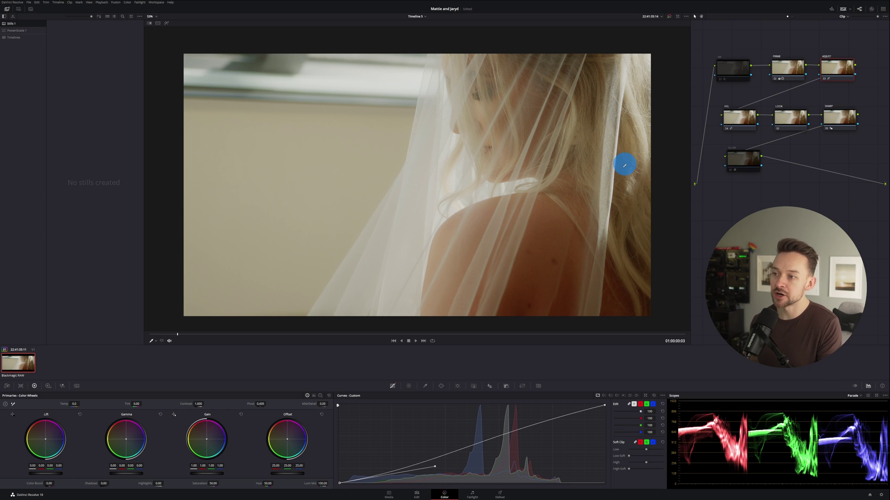
- On the HSL node, switch to the Hue vs Sat curve and slightly lower the yellow point's saturation
click(736, 119)
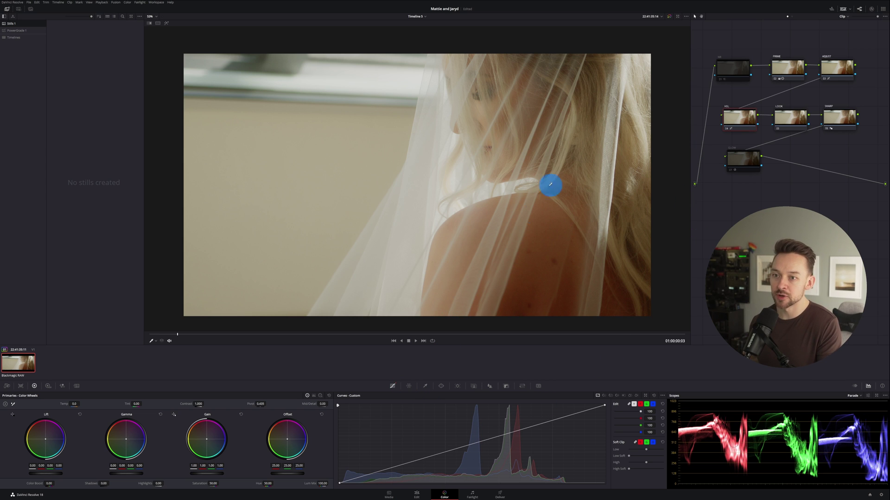
click(604, 394)
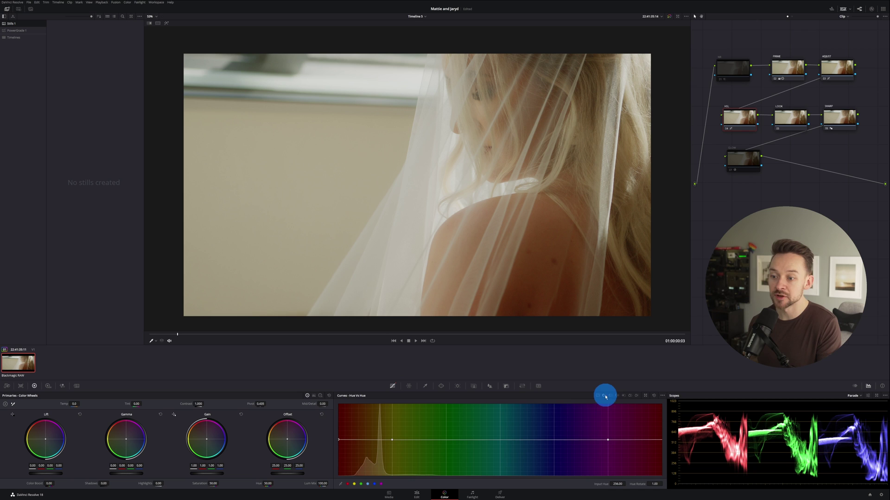
click(611, 395)
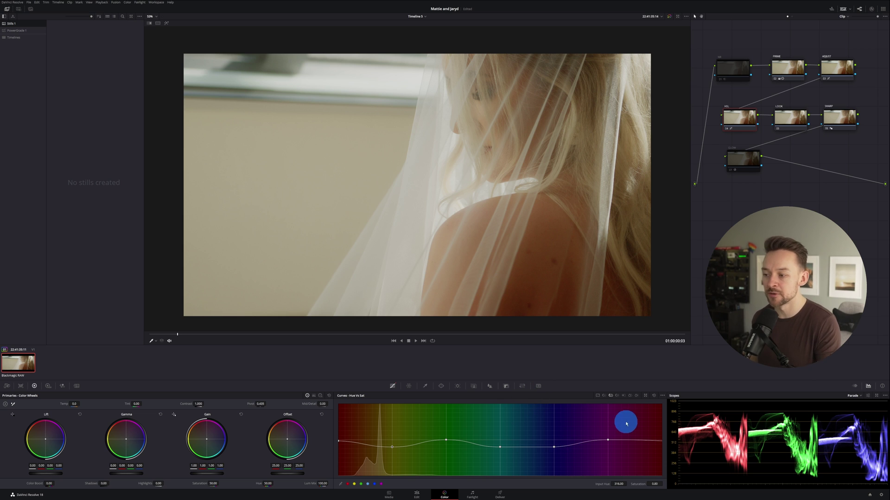
click(603, 395)
click(611, 395)
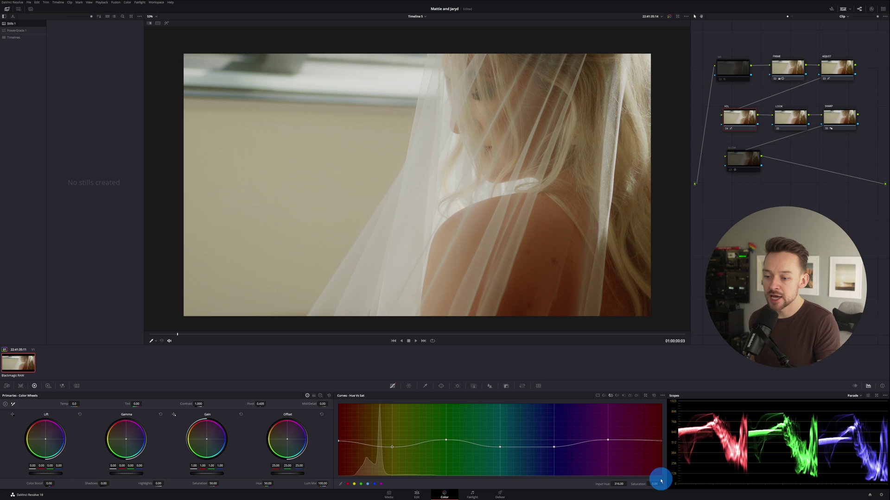
mouse_move(656, 484)
mouse_down()
mouse_move(645, 483)
mouse_move(654, 483)
mouse_up()
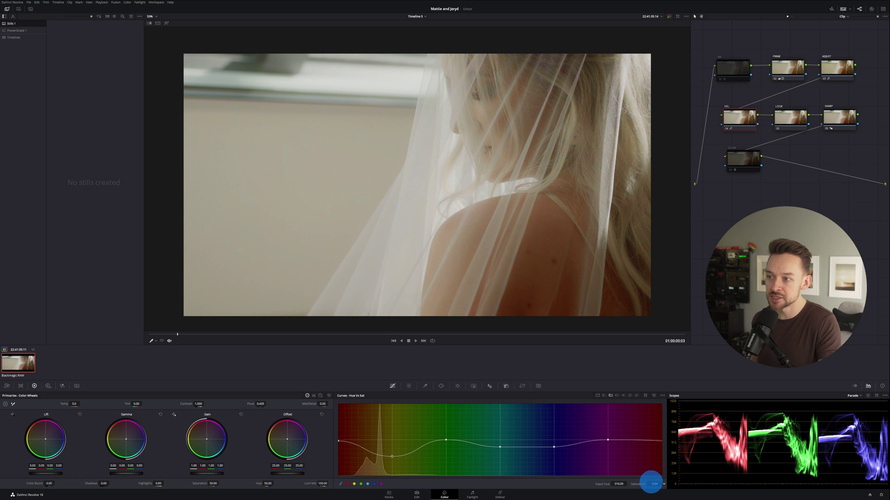
drag(651, 483, 651, 483)
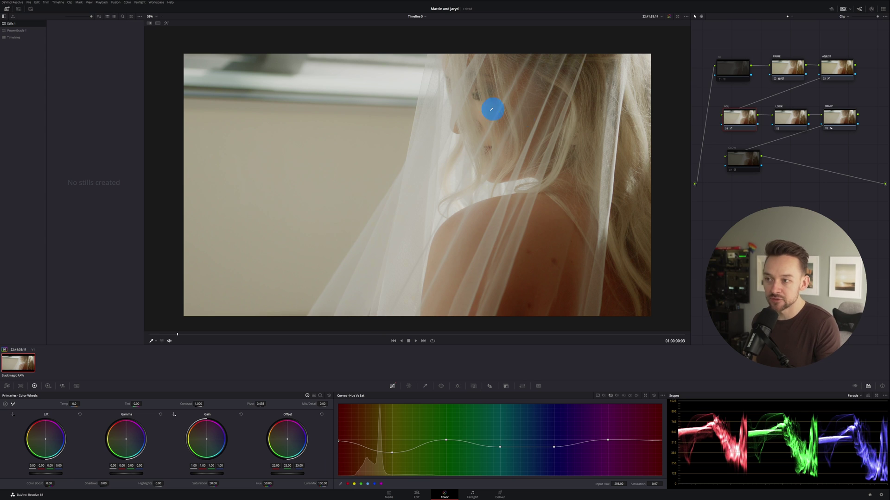
drag(654, 484, 656, 484)
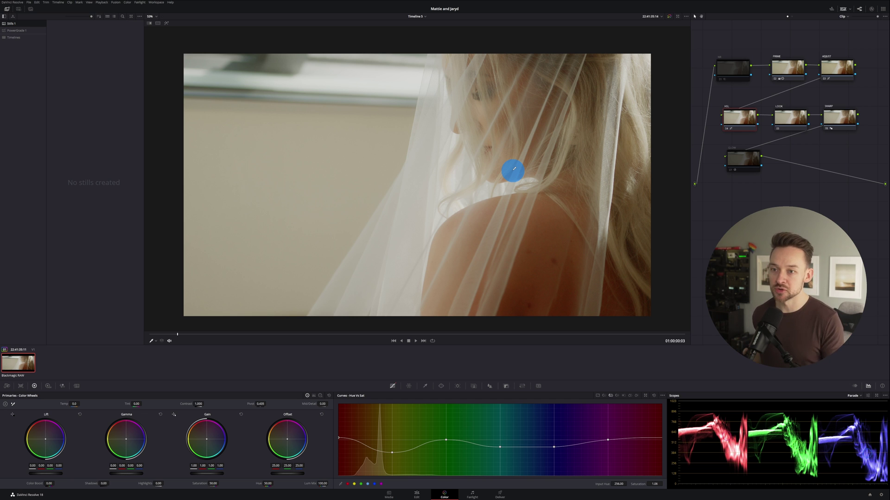
key(ctrl+d)
key(ctrl+d)
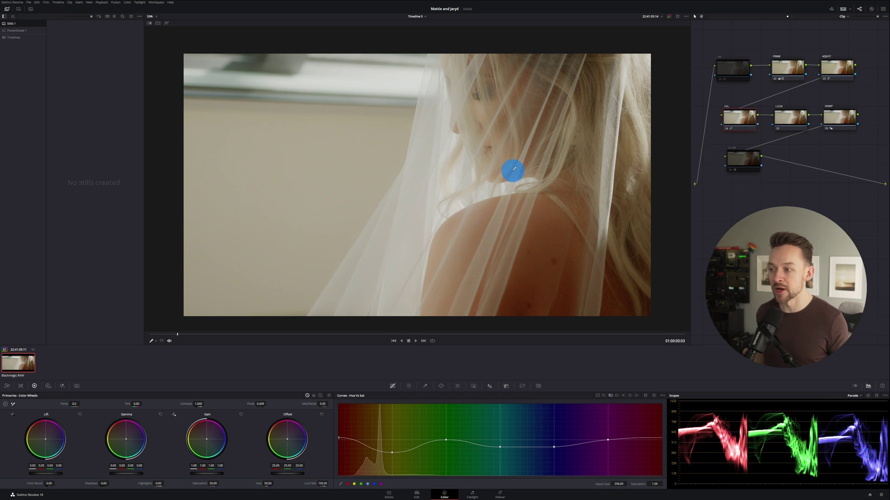
key(ctrl+d)
key(ctrl+d)
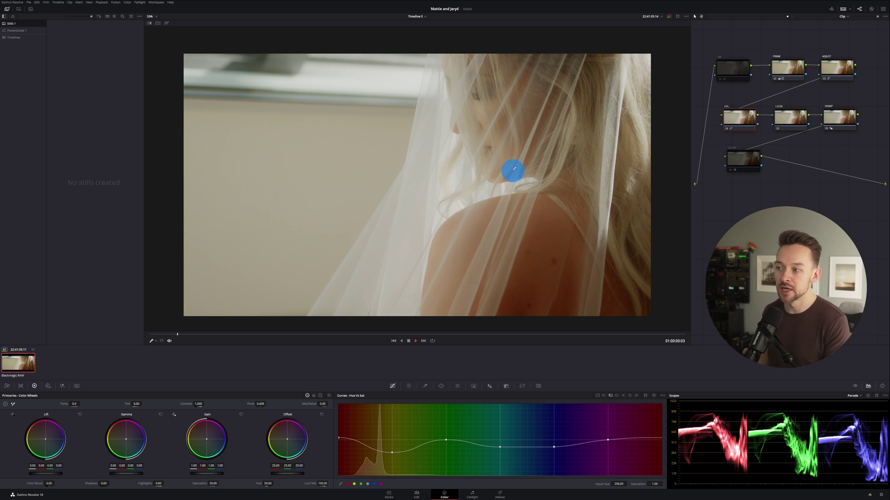
key(space)
click(217, 333)
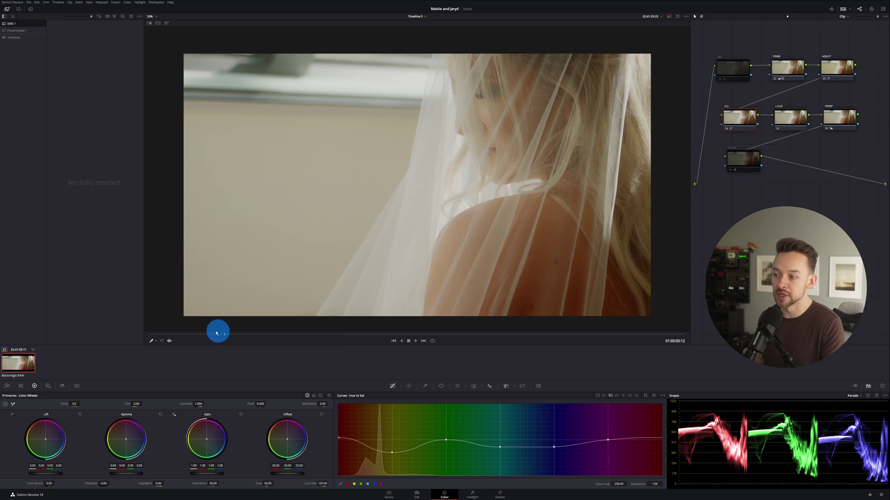
drag(217, 333, 178, 333)
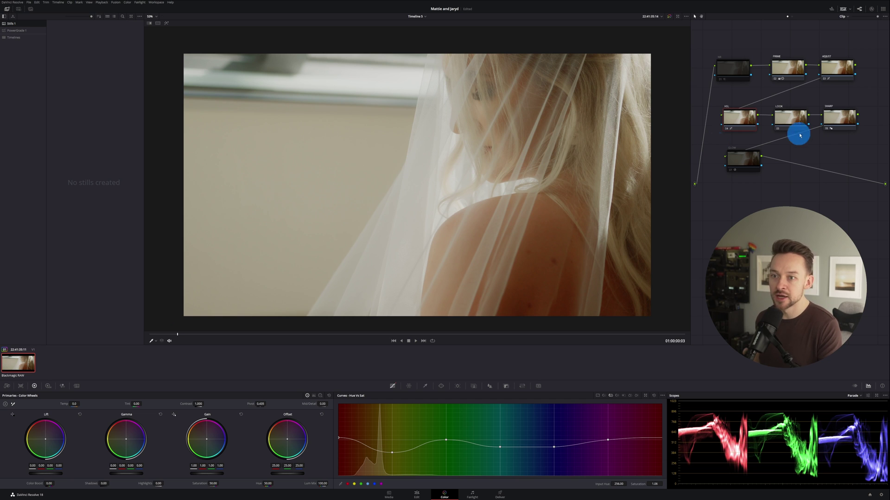
- On the LOOK node, shift gamma to red 0.01 and blue -0.01, and show picker RGB values in the viewer
click(786, 116)
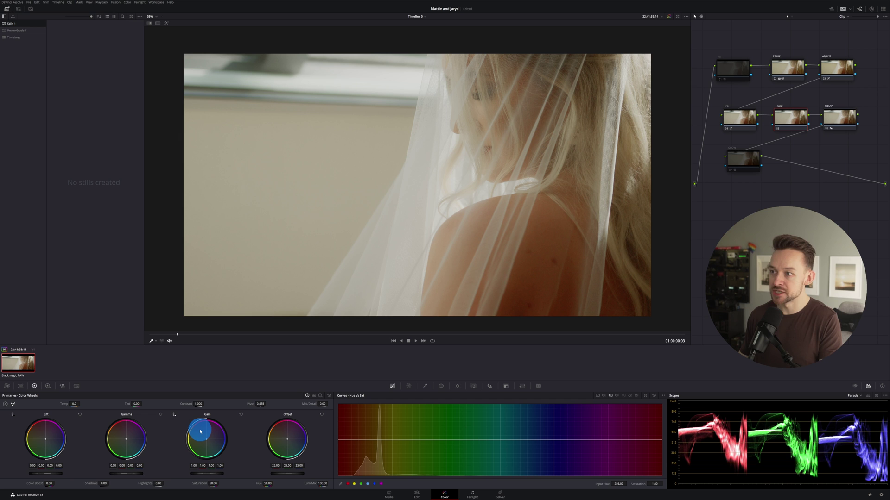
drag(200, 432, 200, 432)
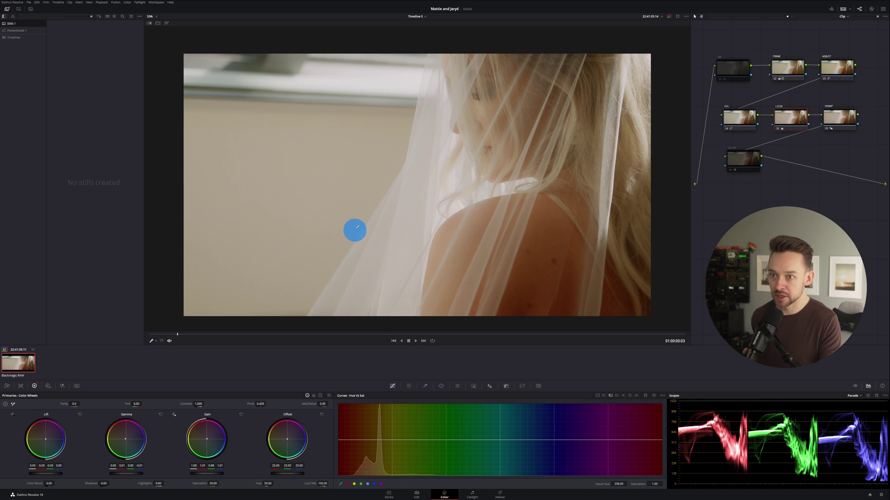
right_click(416, 192)
click(443, 232)
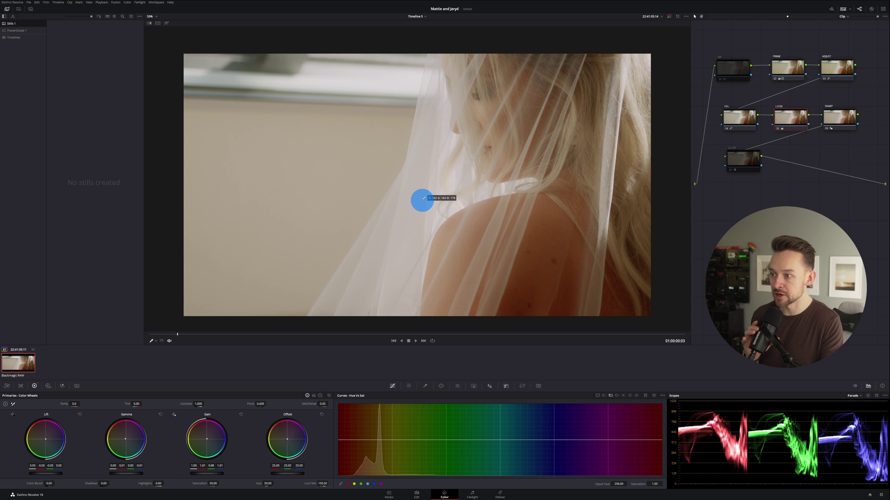
click(855, 395)
click(861, 410)
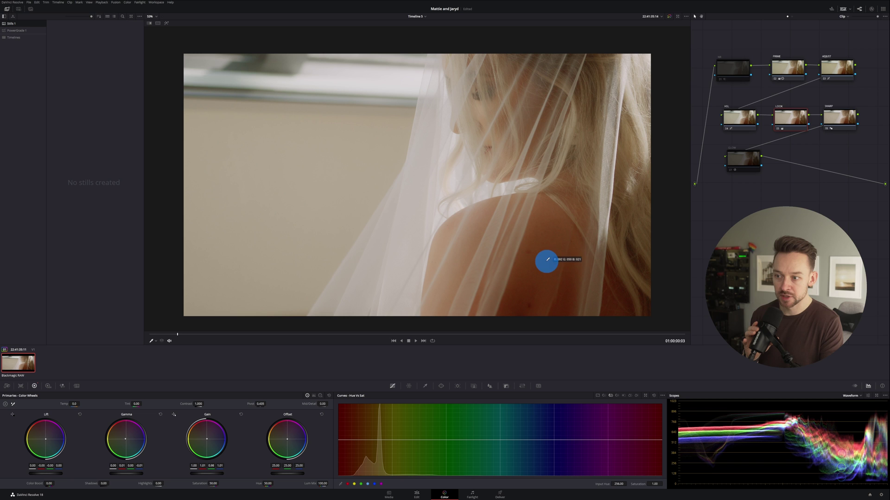
click(858, 396)
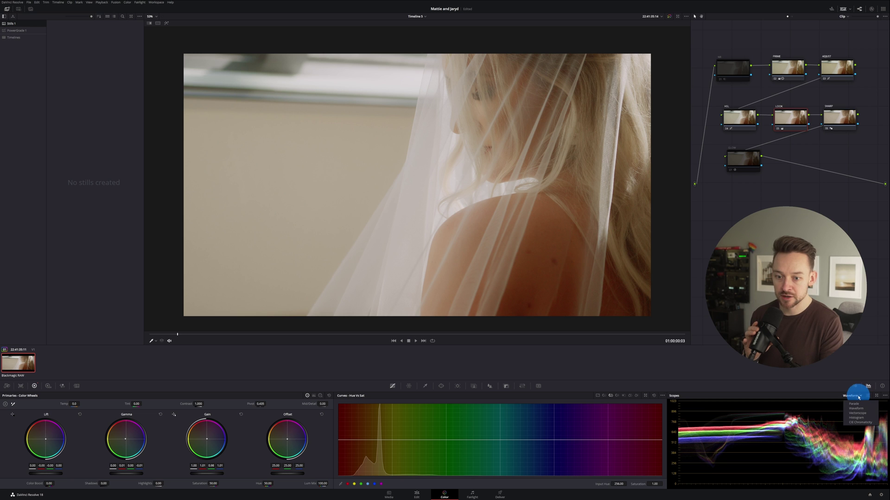
click(859, 405)
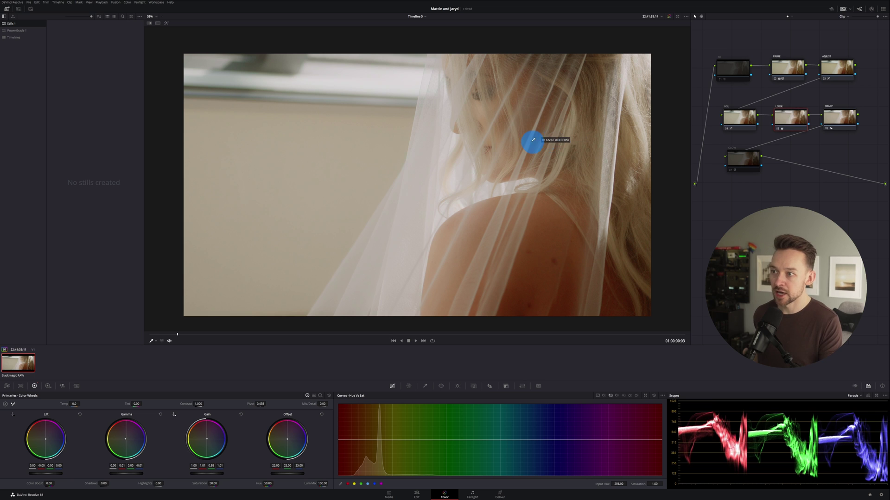
key(ctrl+d)
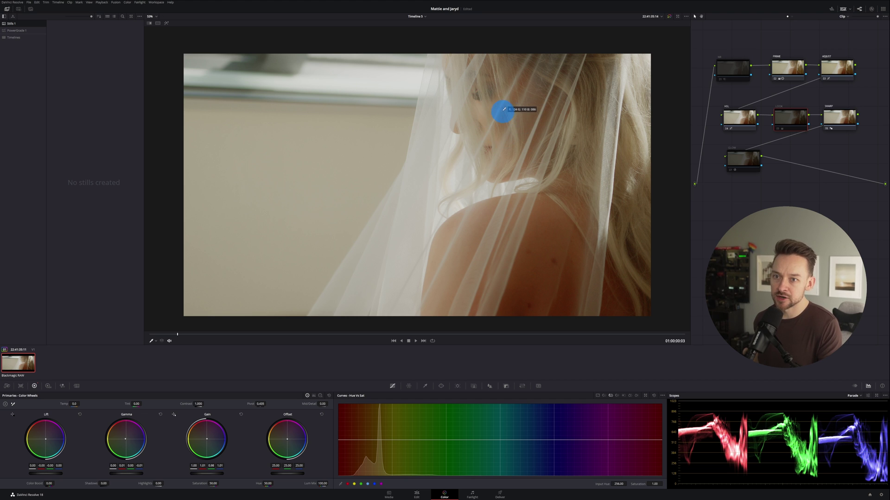
key(ctrl+d)
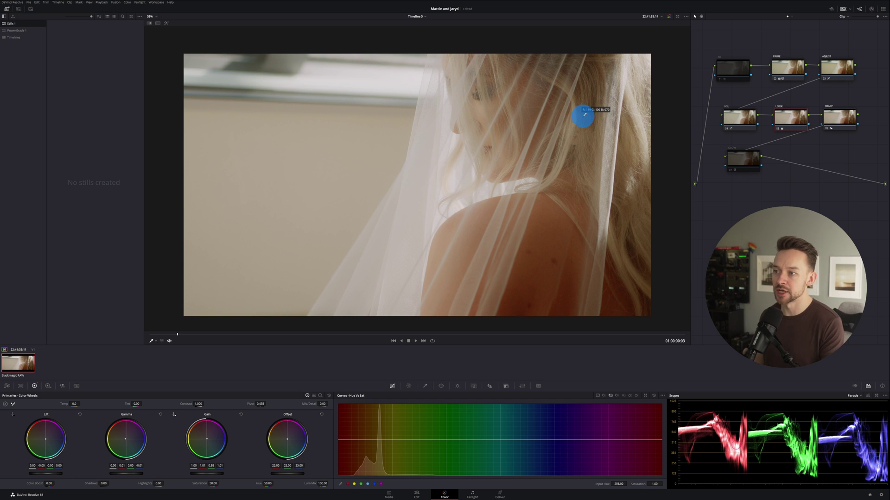
click(836, 118)
- On the GLOW node, lower the Glow effect's Global Blend to about 0.21 in Effects Settings
click(743, 153)
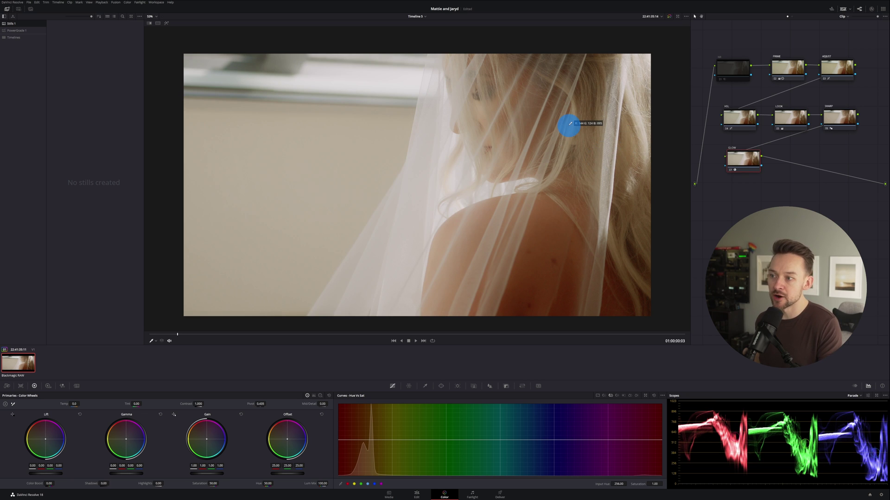
click(871, 9)
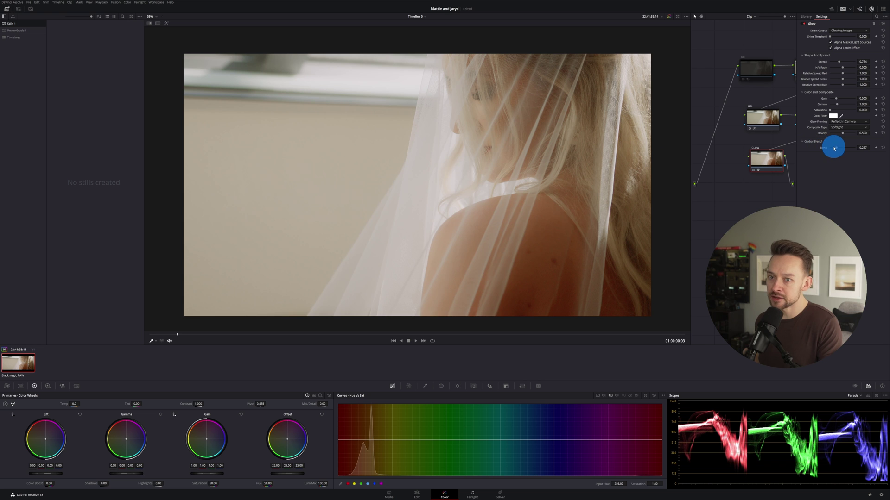
drag(839, 148, 837, 150)
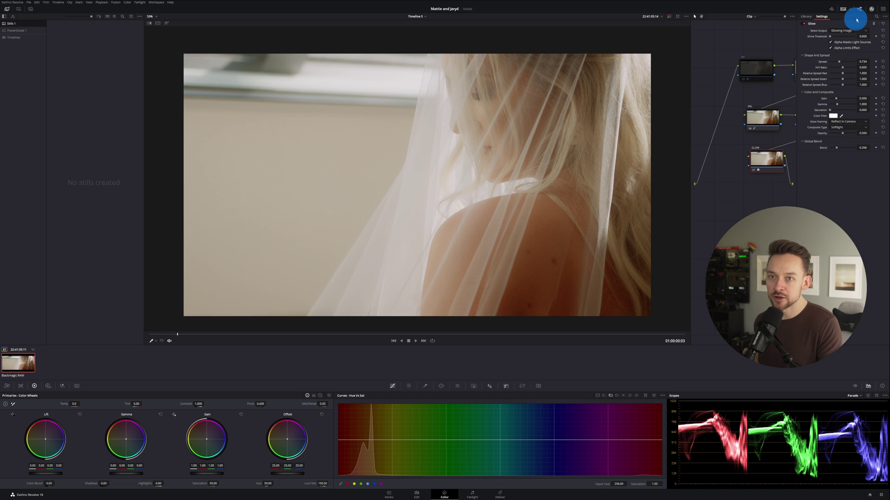
drag(836, 150, 830, 147)
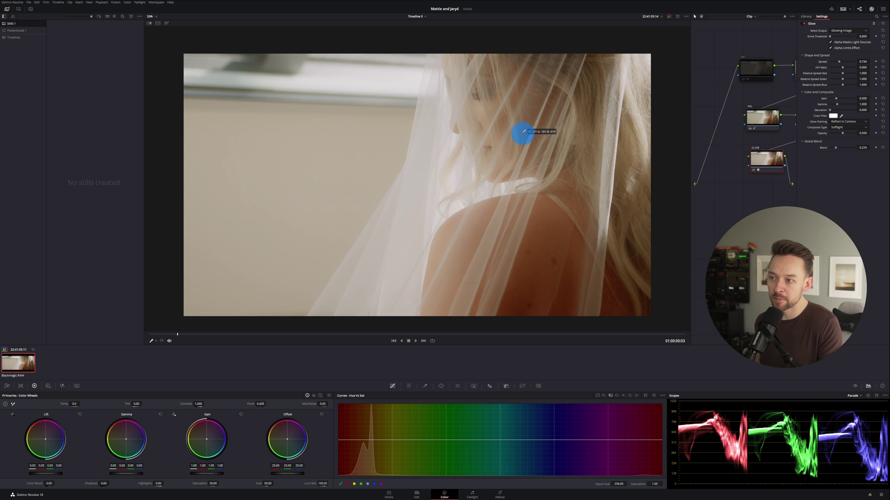
click(871, 9)
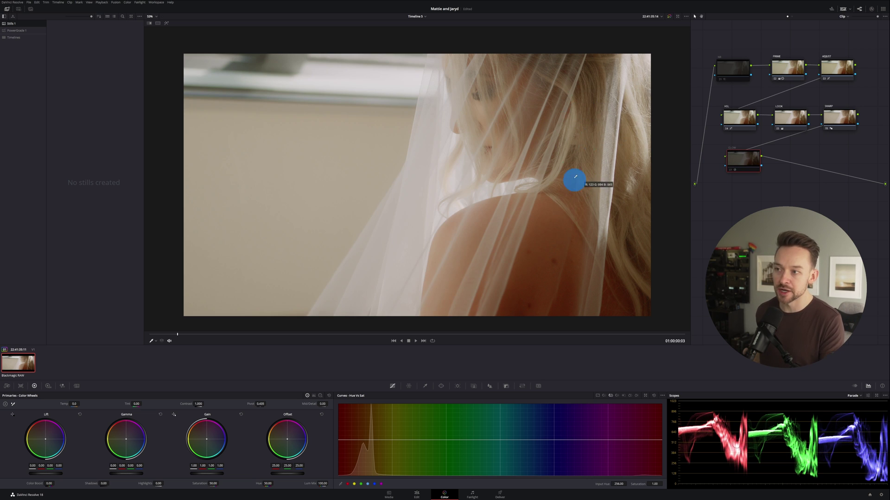
click(785, 66)
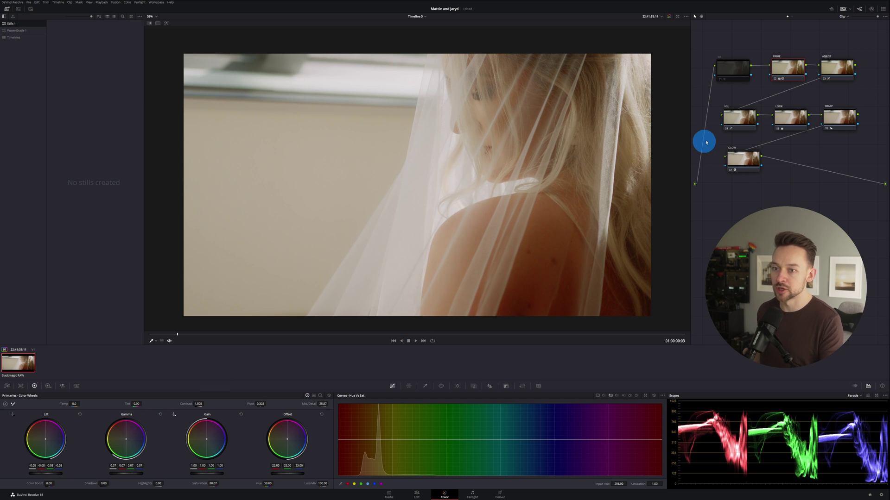
click(734, 67)
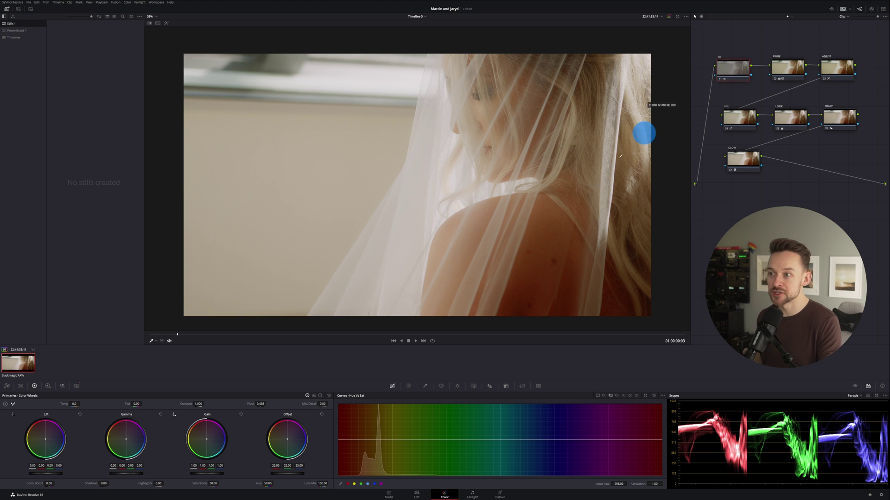
- Marquee-select all the nodes in the node graph
drag(705, 42, 888, 216)
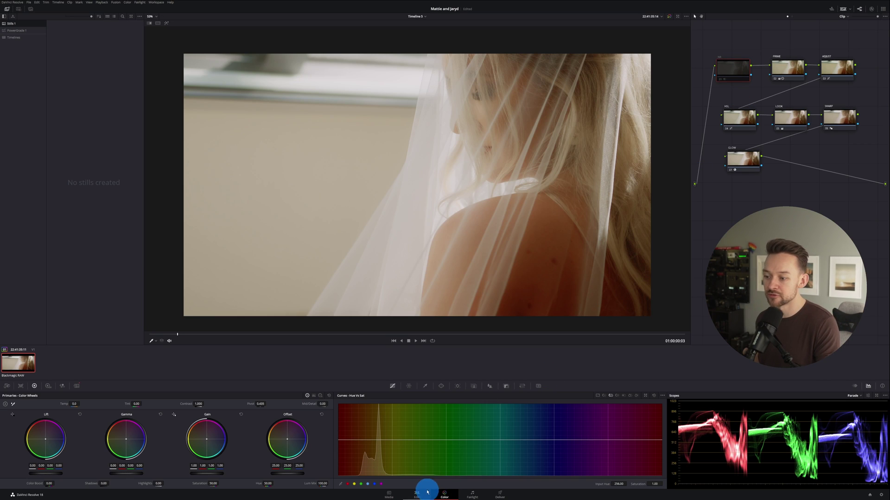
- Play the graded clip in the full-screen cinema viewer, then exit full screen and stop playback
key(ctrl+f)
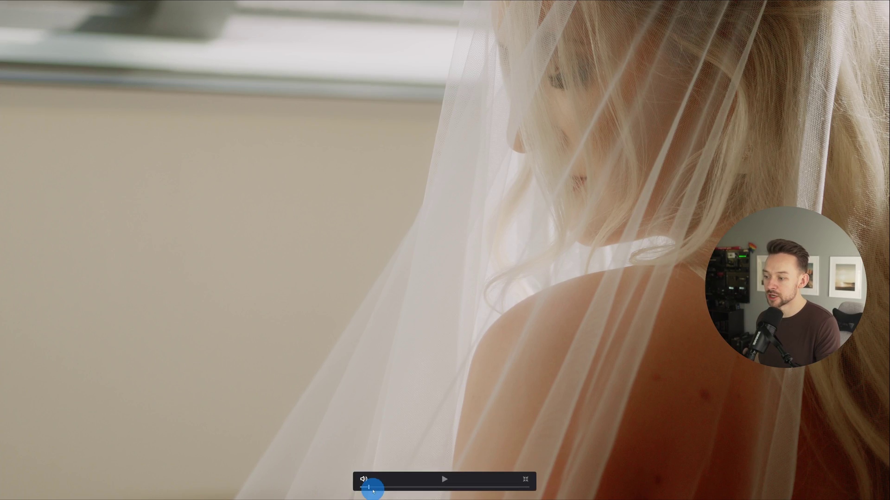
key(space)
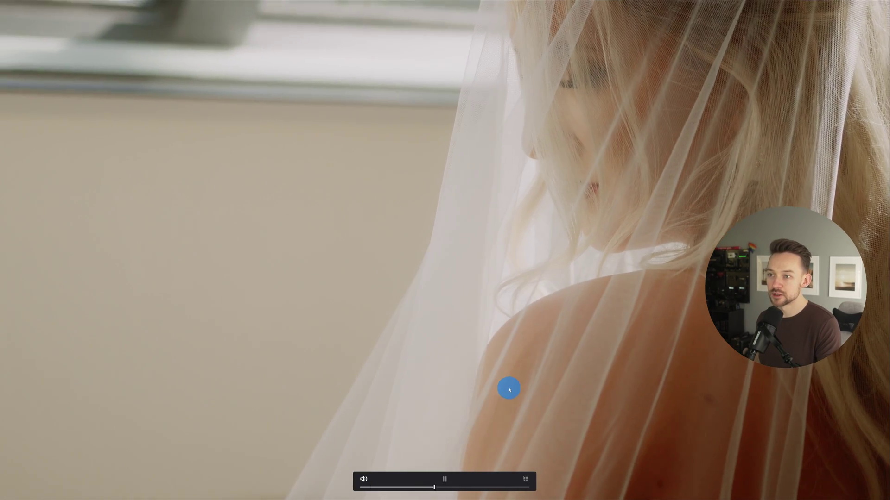
key(space)
key(ctrl+f)
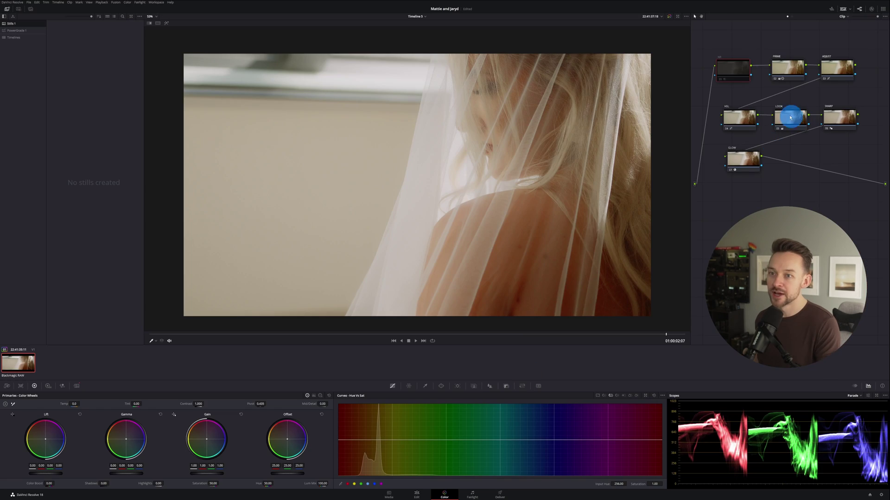